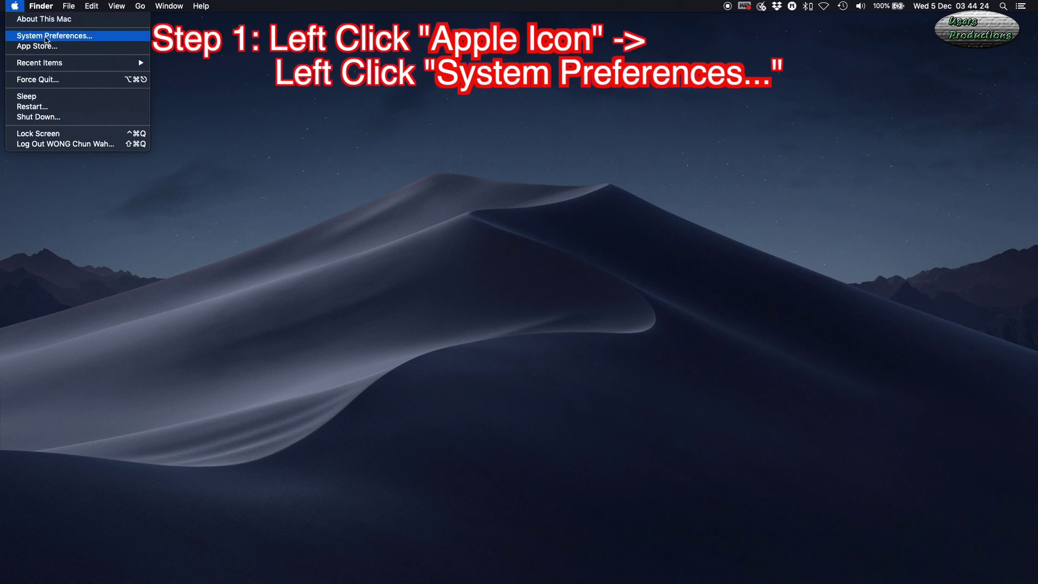
- Open the keyboard input sources in System Preferences and enable showing the Input menu in the menu bar
click(57, 37)
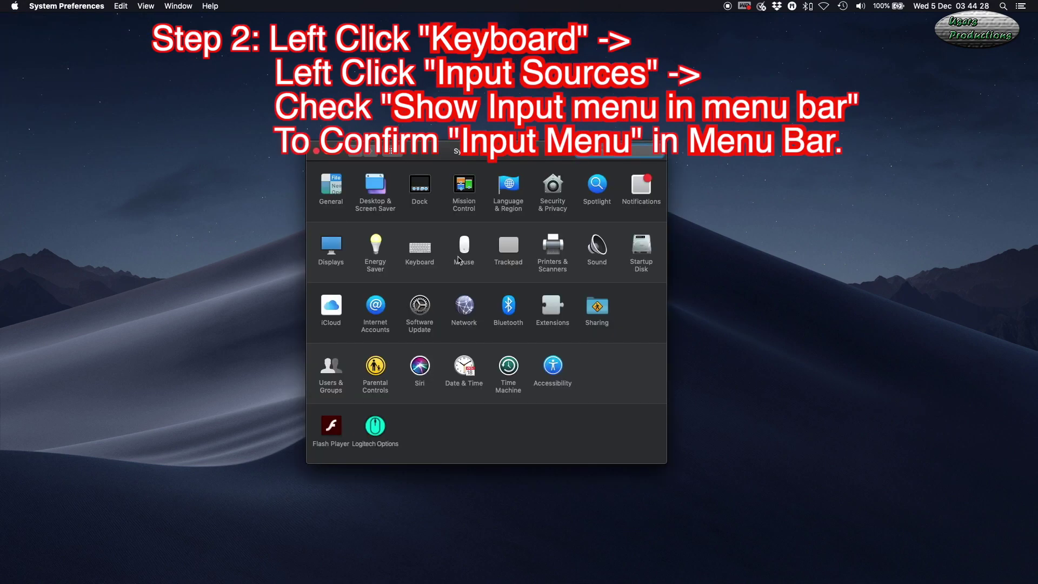
click(428, 252)
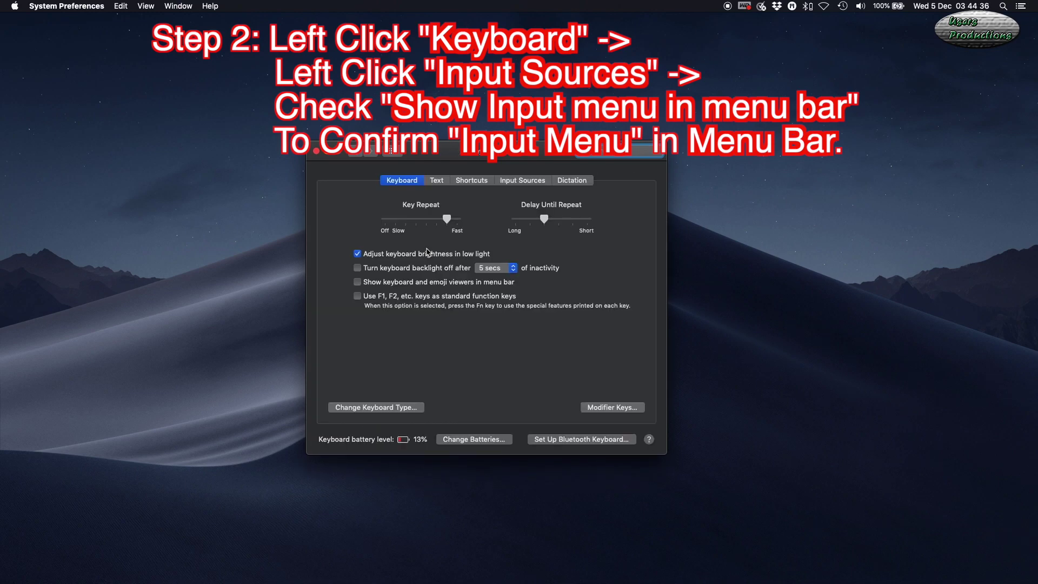
click(523, 184)
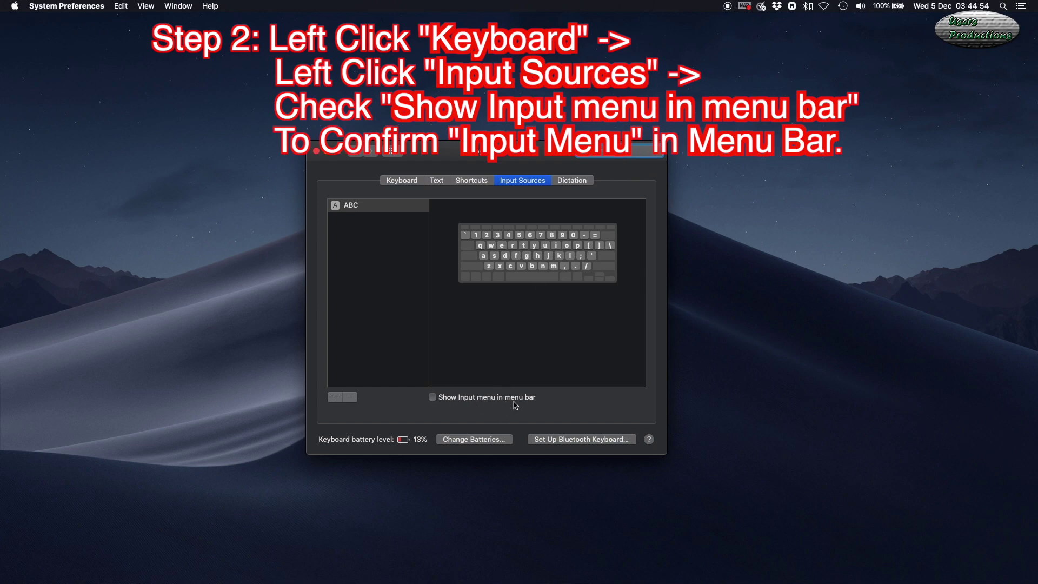
click(432, 398)
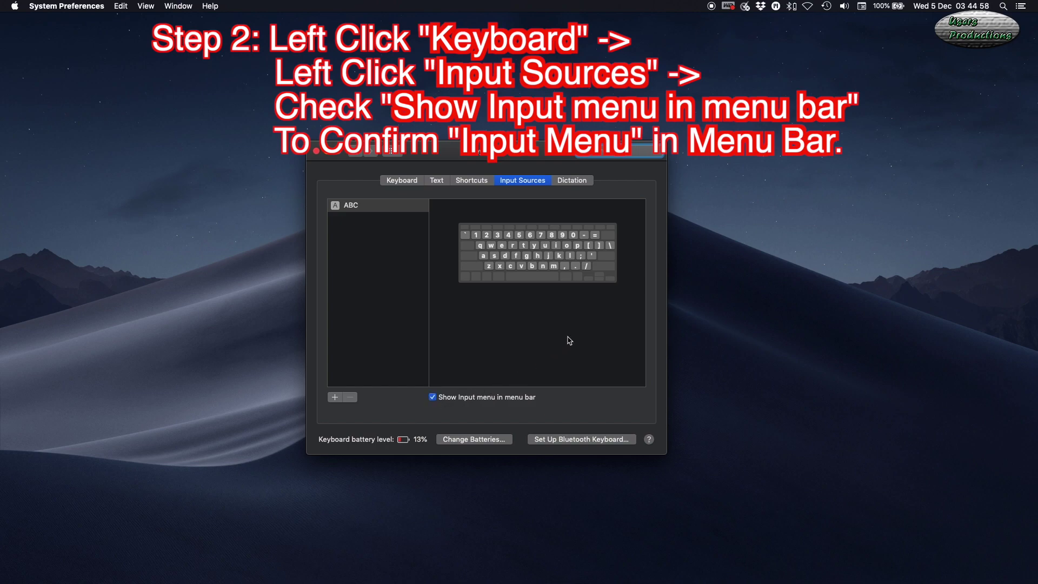
click(862, 7)
click(863, 7)
click(862, 8)
click(862, 7)
click(405, 265)
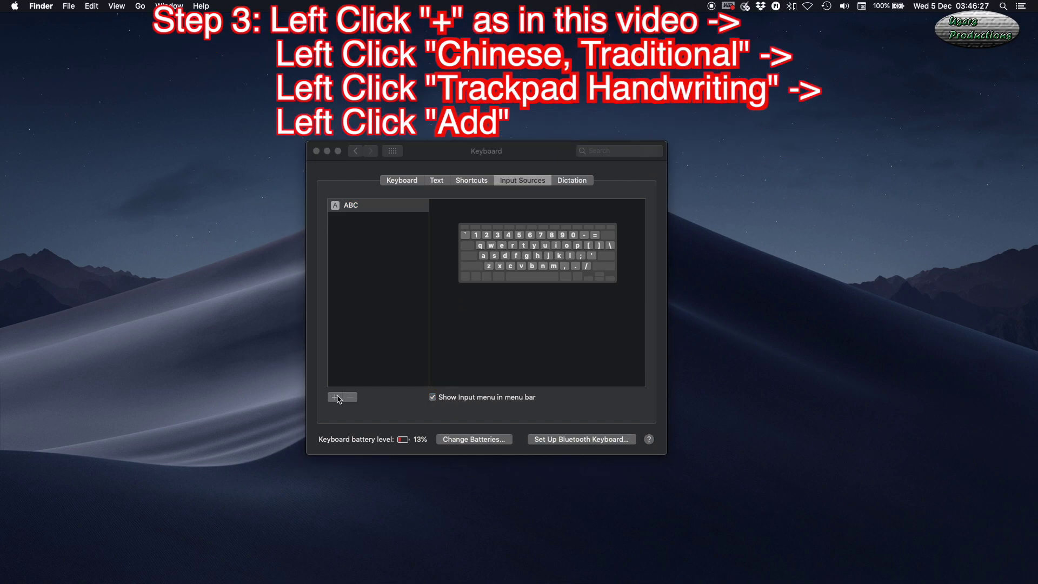
- Add the Trackpad Handwriting input source for Chinese, Traditional and select it among the input sources
click(361, 206)
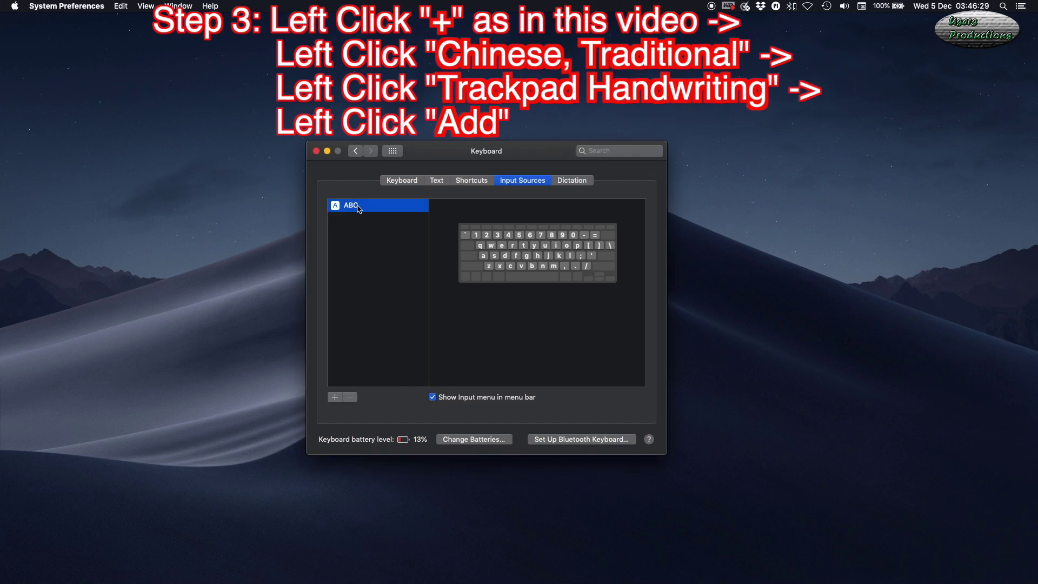
click(335, 400)
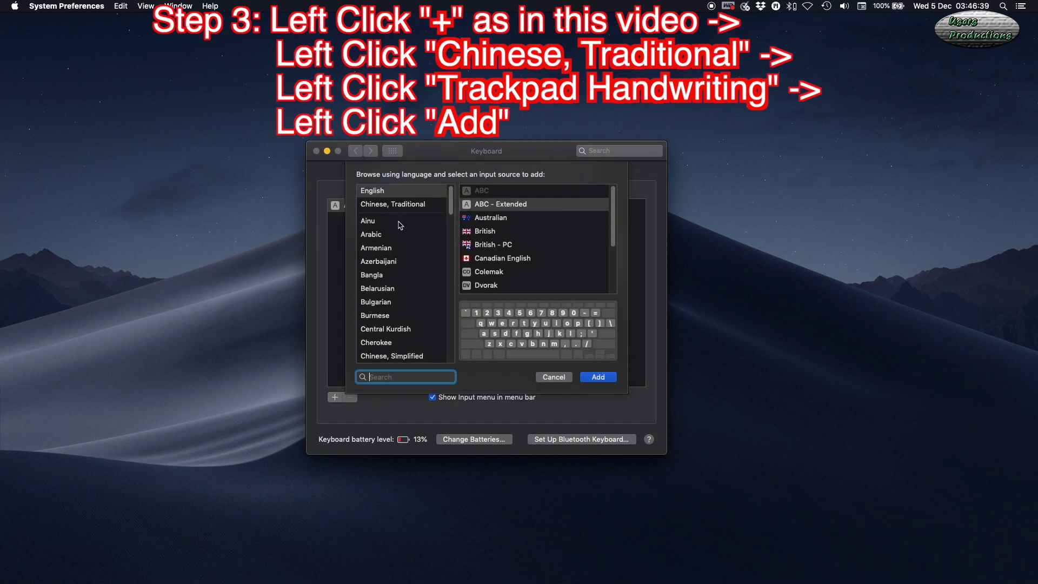
scroll(397, 223, down, 5)
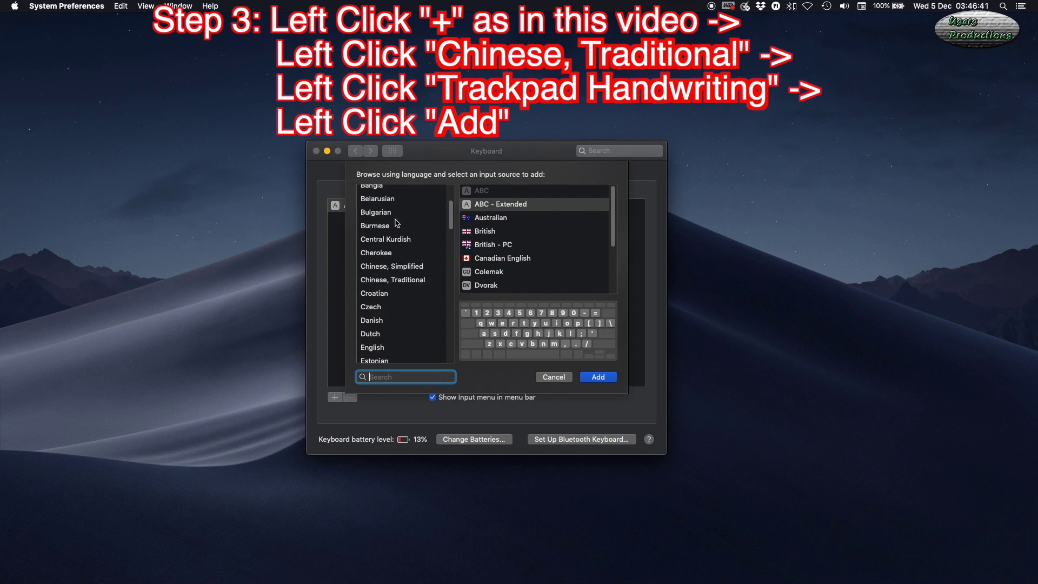
scroll(405, 271, up, 3)
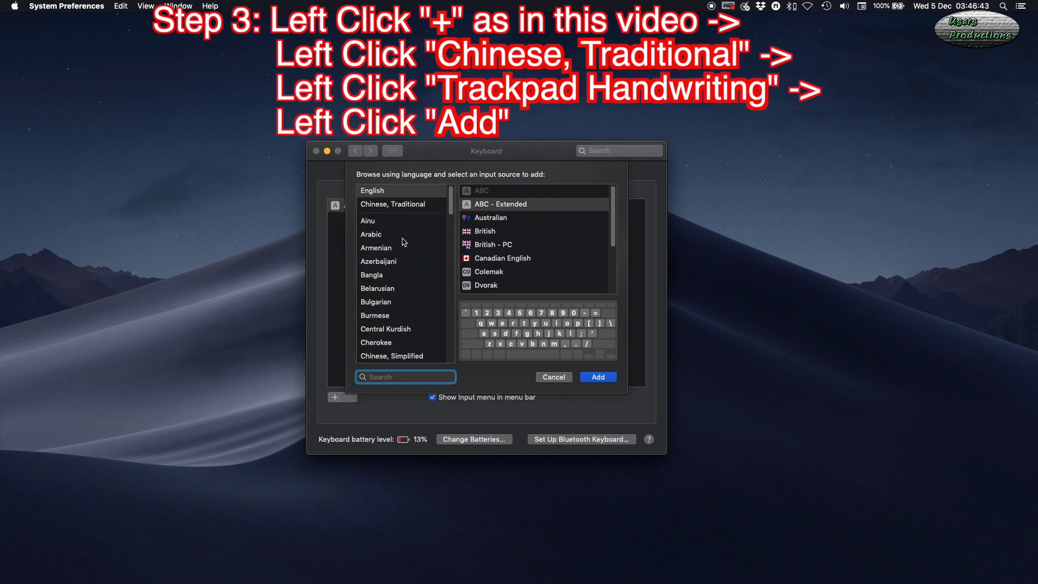
scroll(404, 242, down, 2)
scroll(404, 242, down, 1)
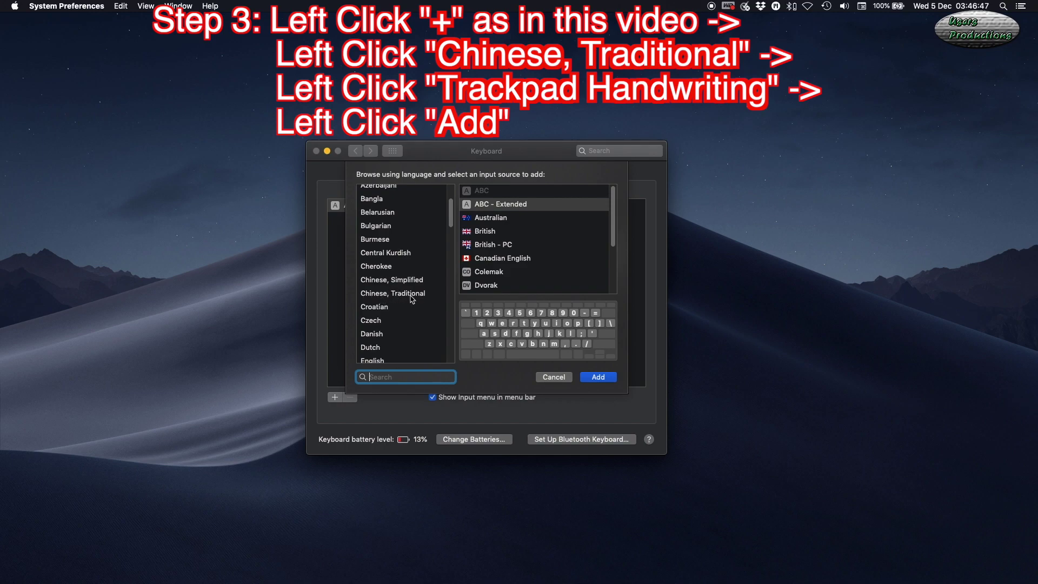
click(387, 295)
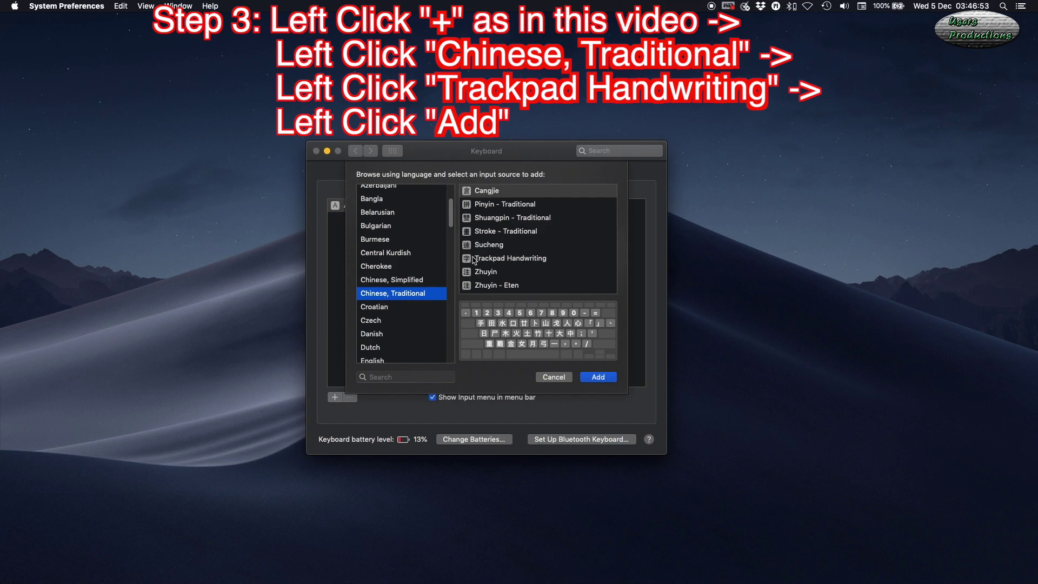
click(501, 262)
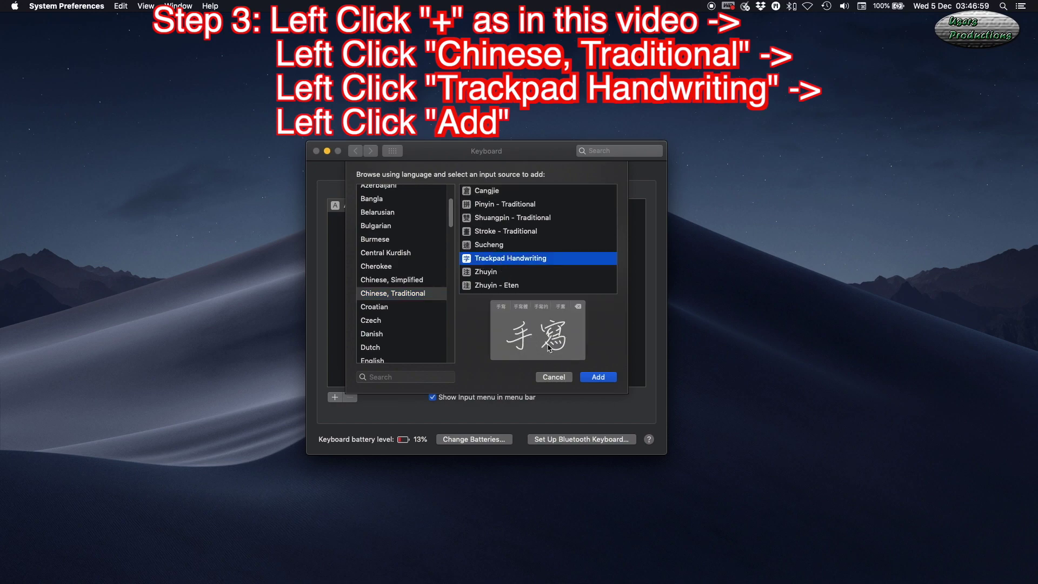
click(596, 378)
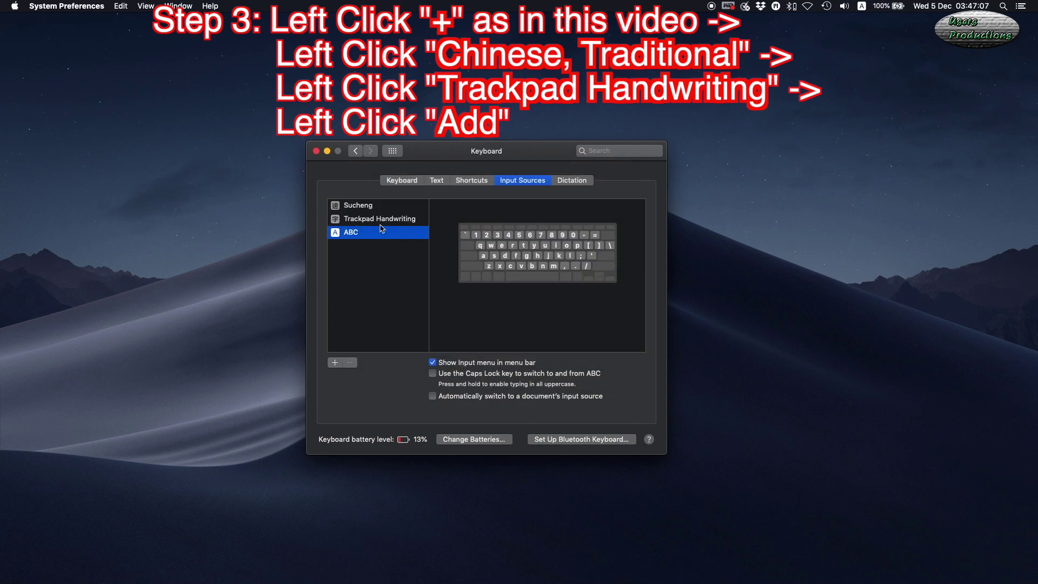
click(381, 219)
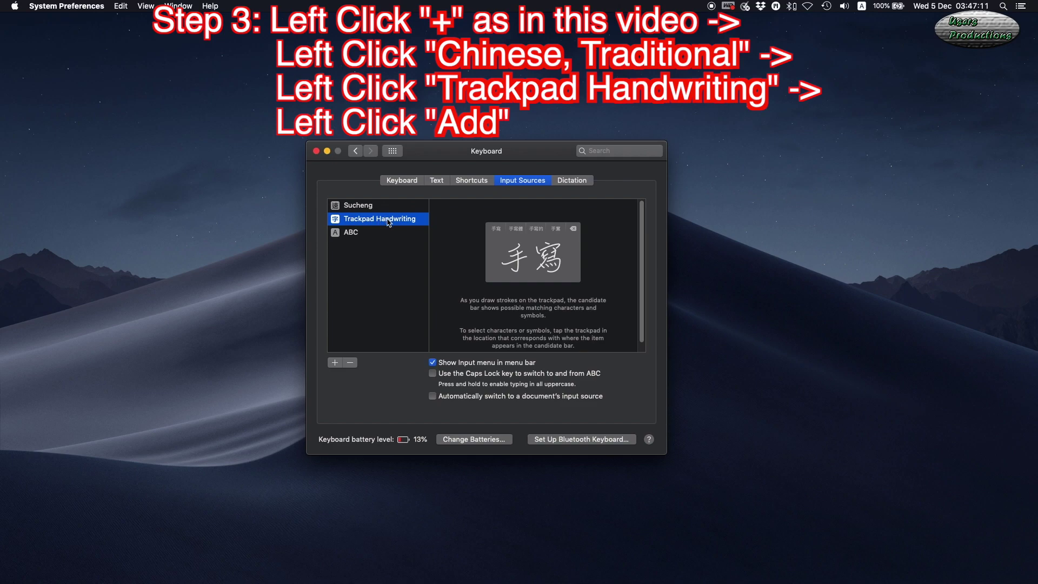
- Check the key combination assigned to Show/Hide Trackpad Handwriting among the Keyboard shortcuts
click(473, 182)
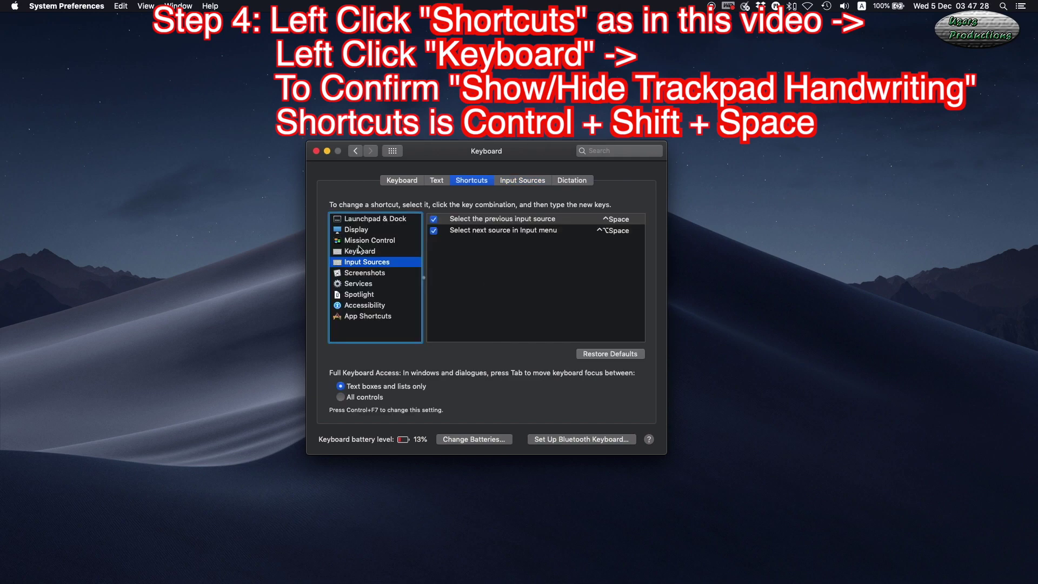
click(363, 253)
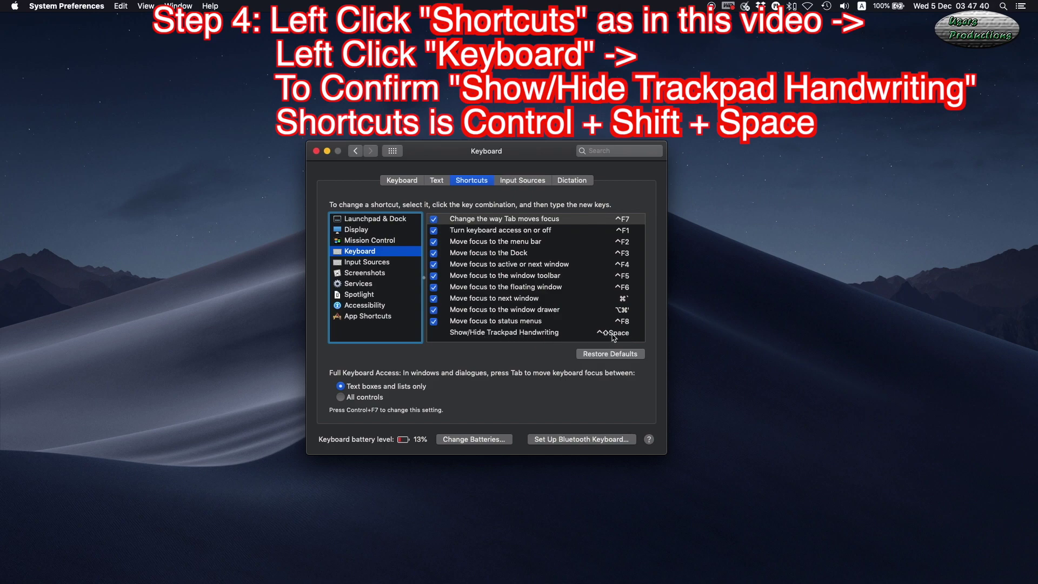
mouse_move(614, 338)
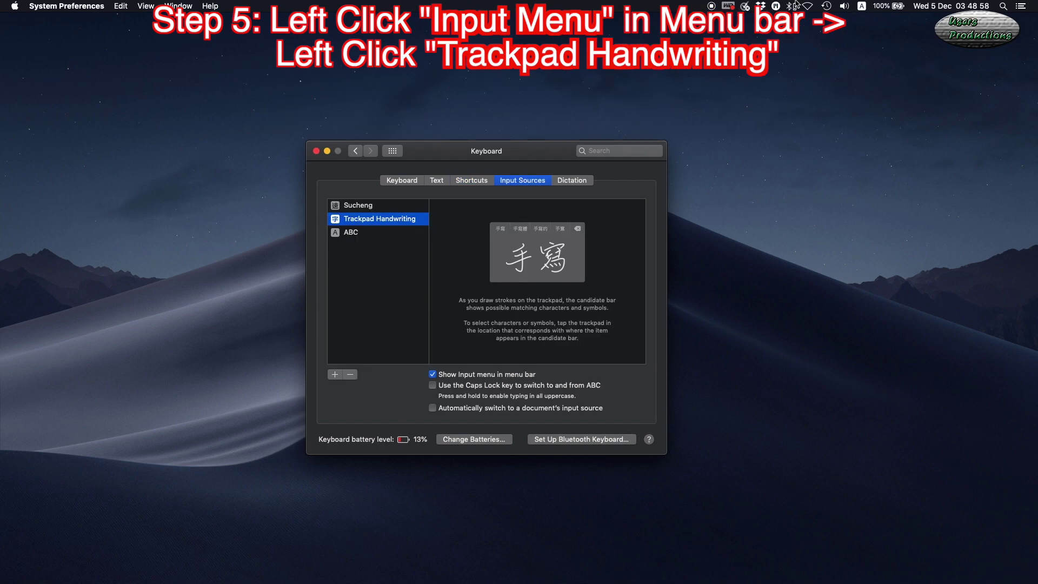
- Turn on Trackpad Handwriting, draw a short test stroke in its panel and pause handwriting
click(862, 6)
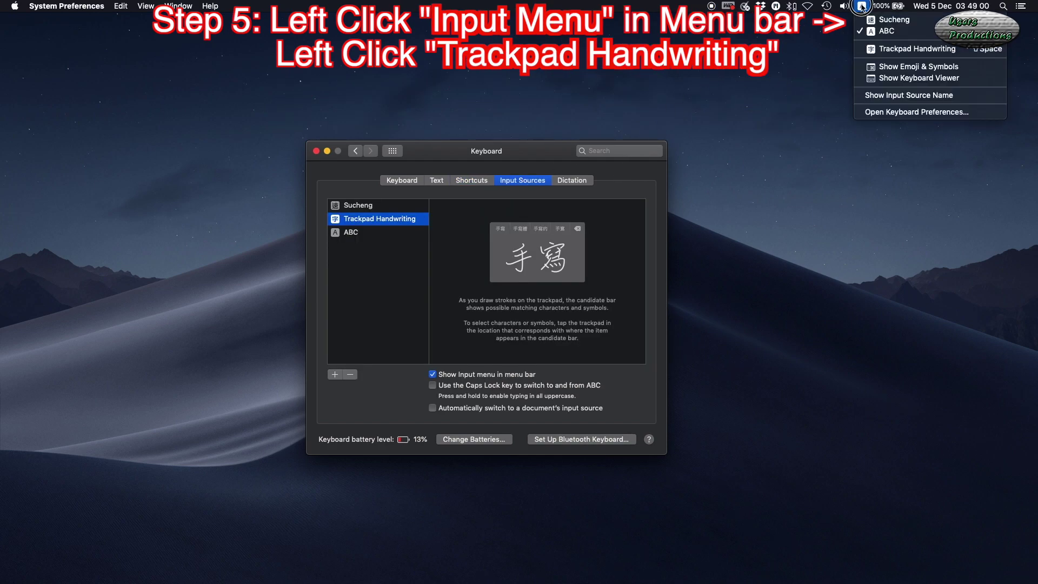
click(907, 52)
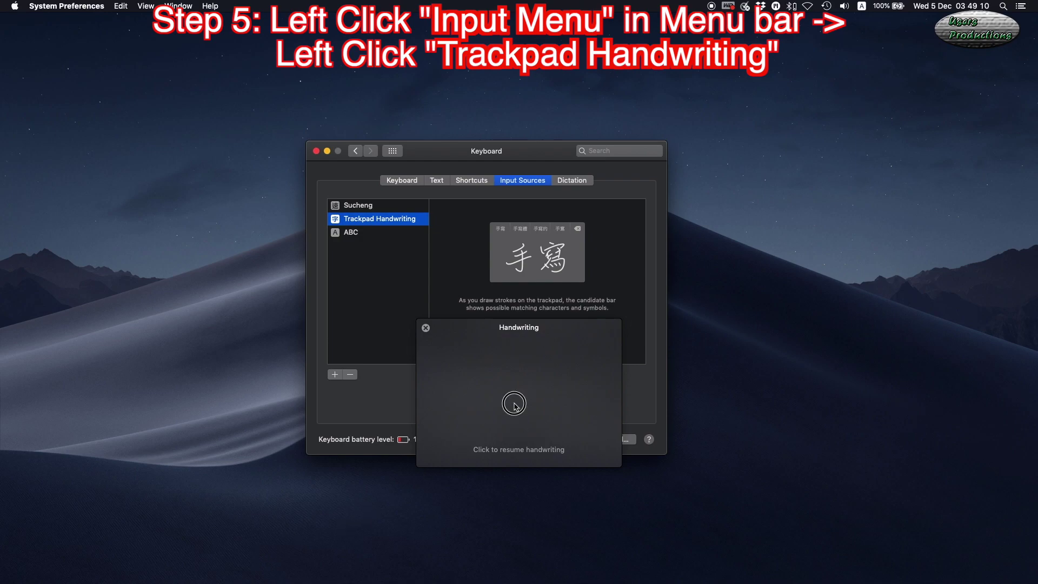
click(520, 397)
drag(479, 377, 485, 395)
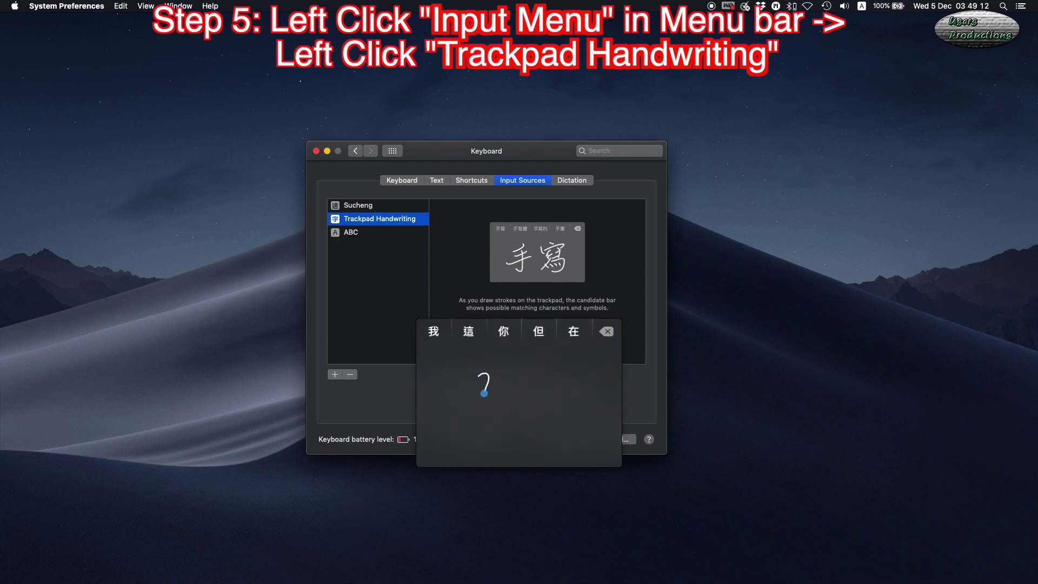
key(Escape)
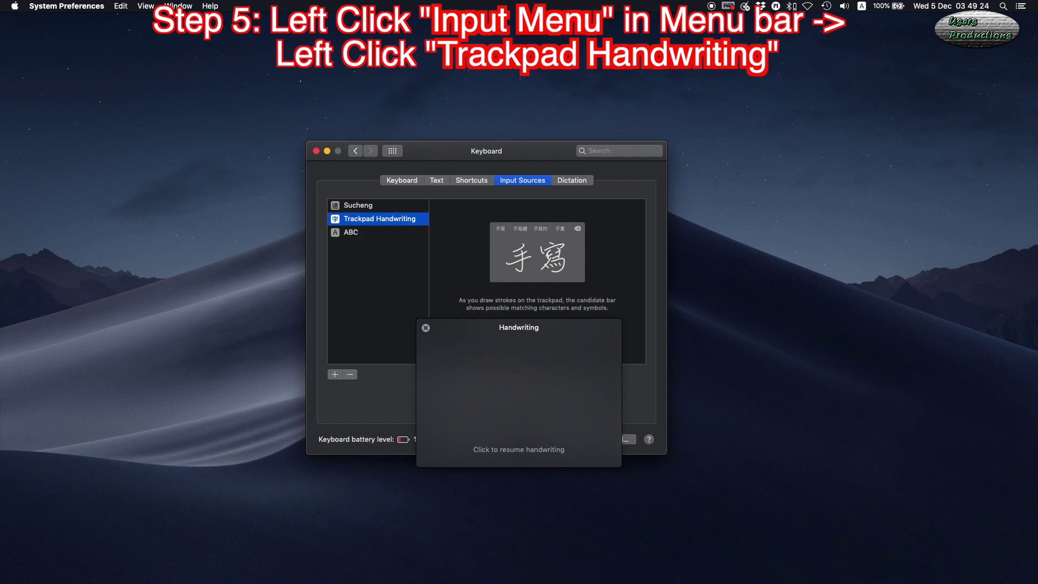
- Switch to Chrome and open a new browser window
key(super+Tab)
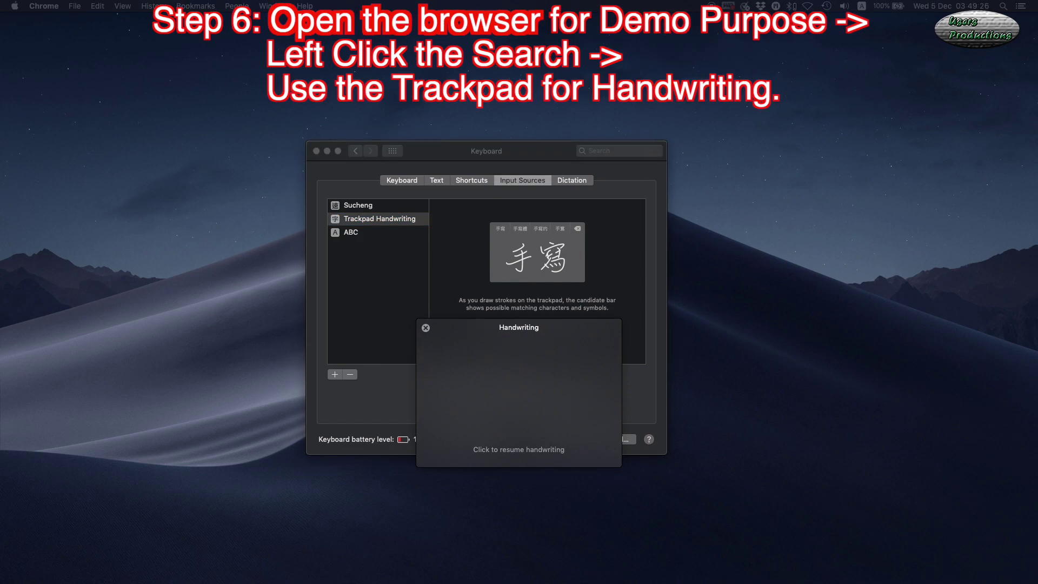
key(super+n)
drag(364, 46, 344, 4)
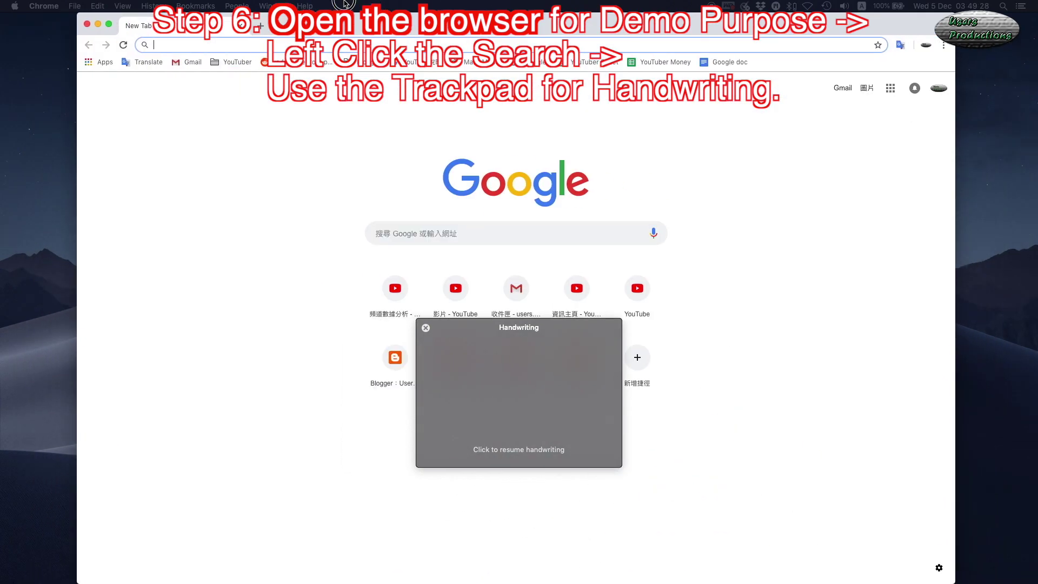
- Resume handwriting, write the character 手 into the address bar and search Google for it
click(508, 395)
drag(493, 363, 520, 347)
drag(455, 403, 525, 378)
drag(436, 418, 536, 389)
drag(521, 351, 455, 427)
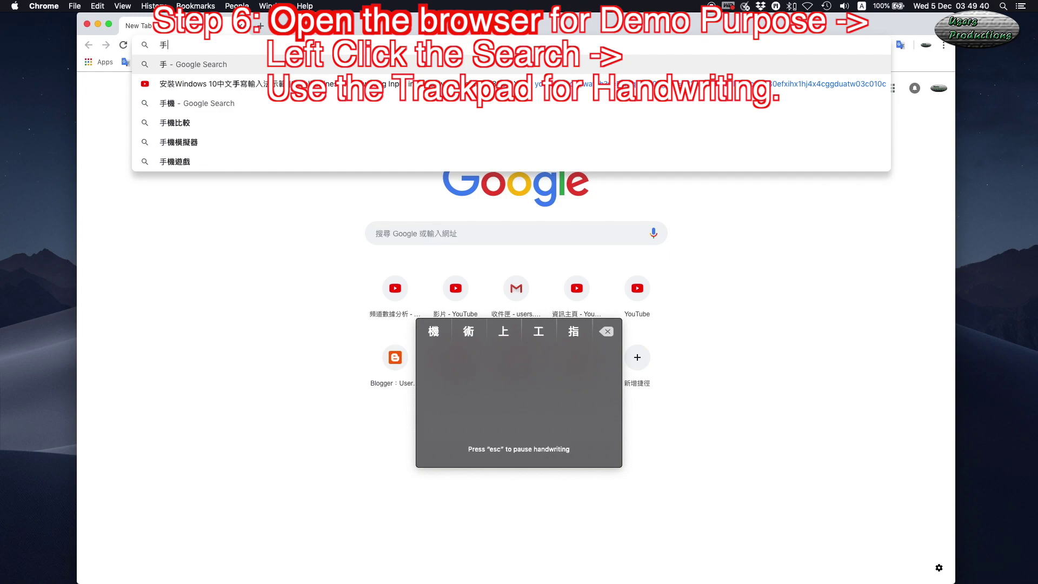
key(Return)
- Pause and dismiss the handwriting panel, and close the browser window
key(Escape)
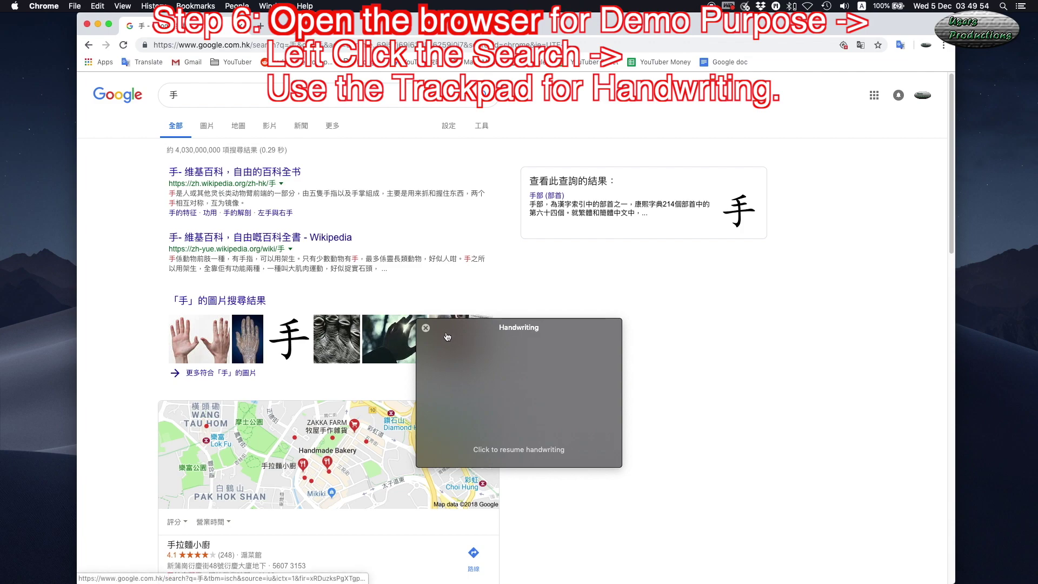
key(Escape)
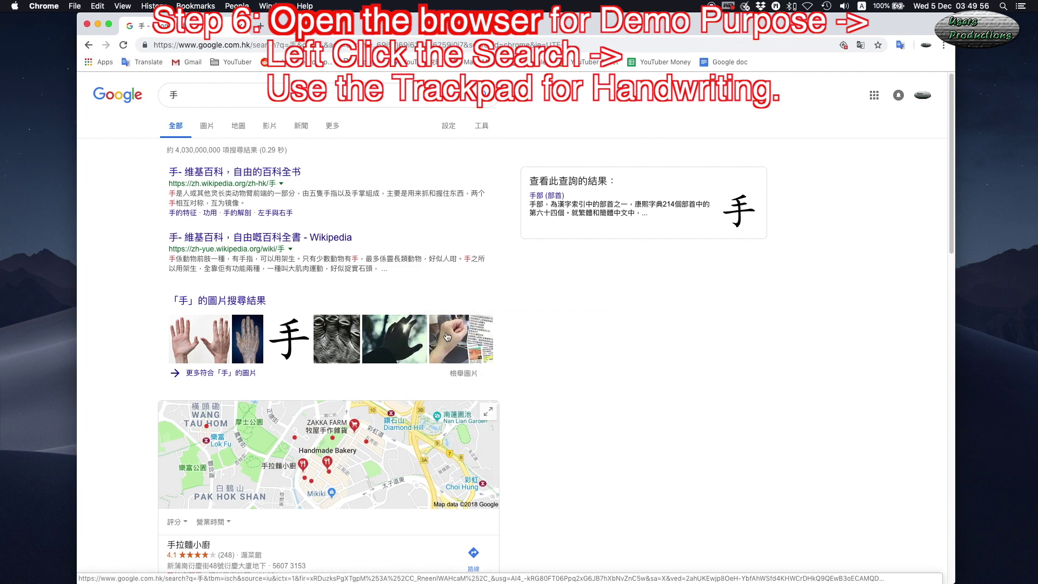
click(87, 25)
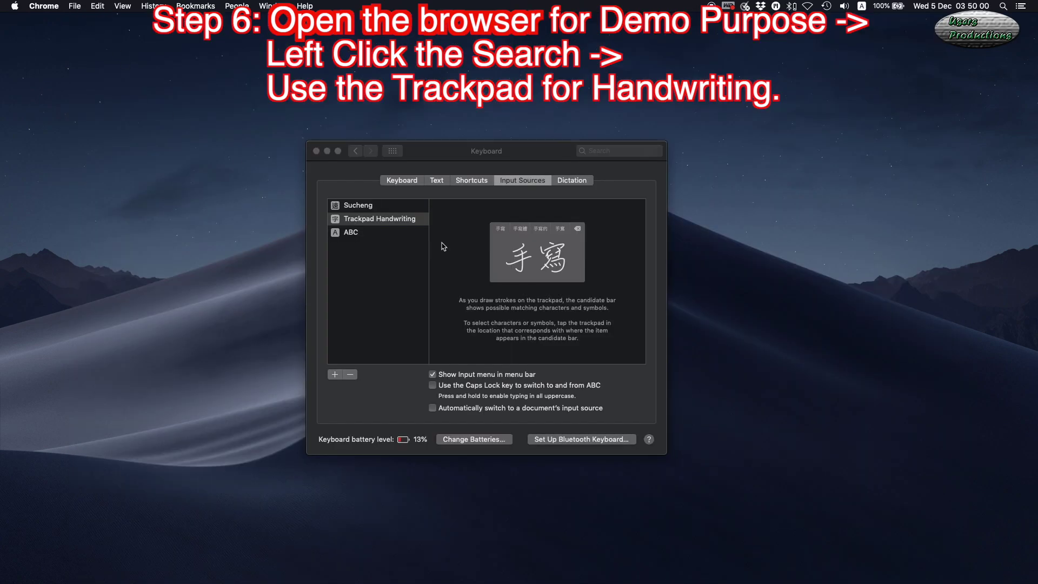